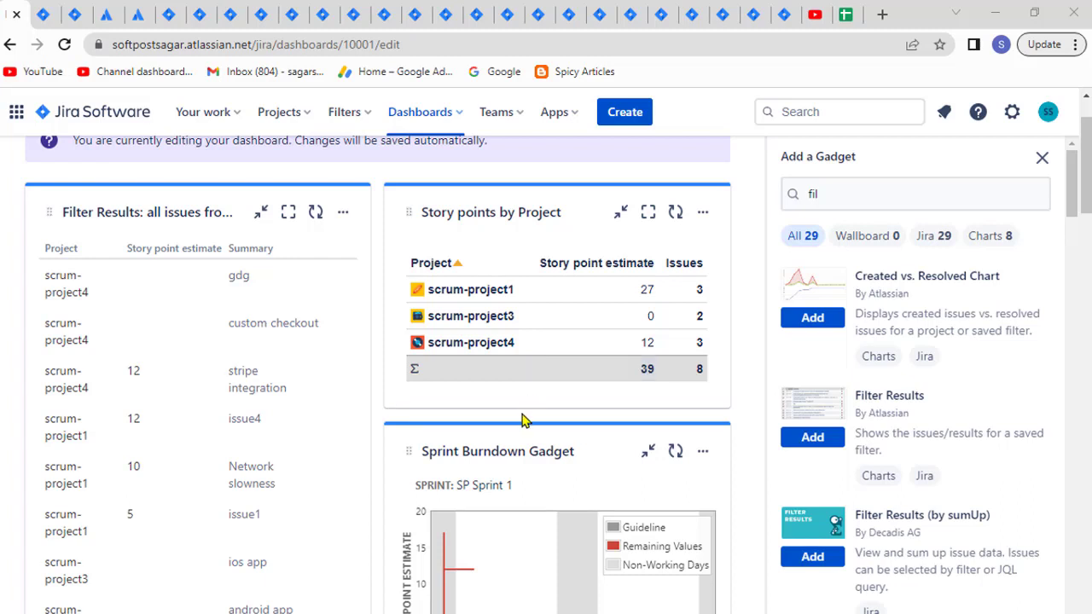
# Review the Filter Results and Story points by Project gadgets, then close the Add a Gadget panel.
pyautogui.scroll(1, 523, 420)
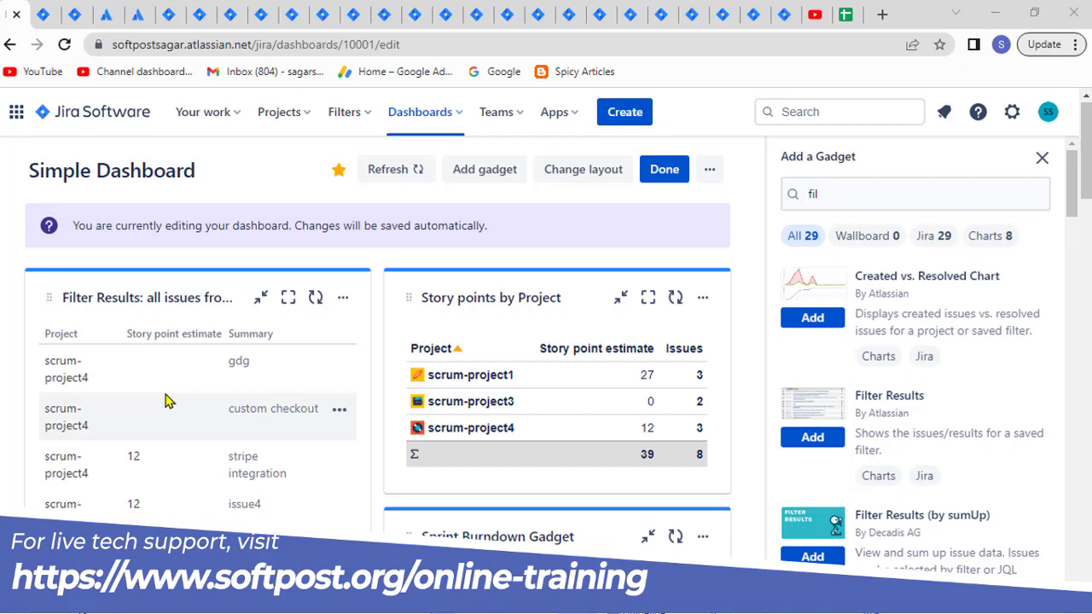
pyautogui.scroll(-1, 166, 401)
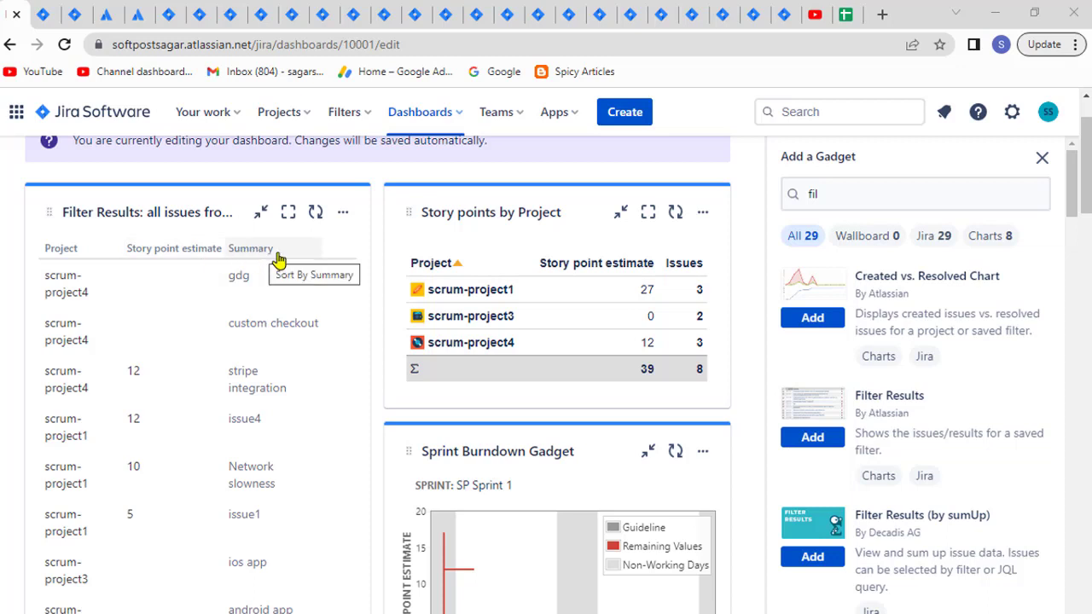
pyautogui.moveTo(154, 474)
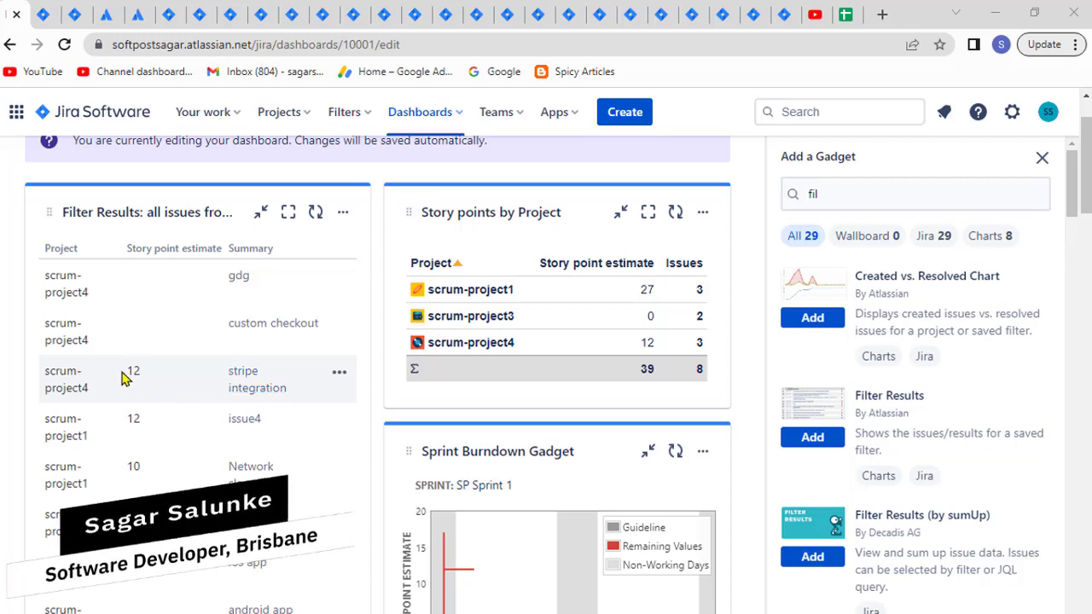
pyautogui.moveTo(196, 474)
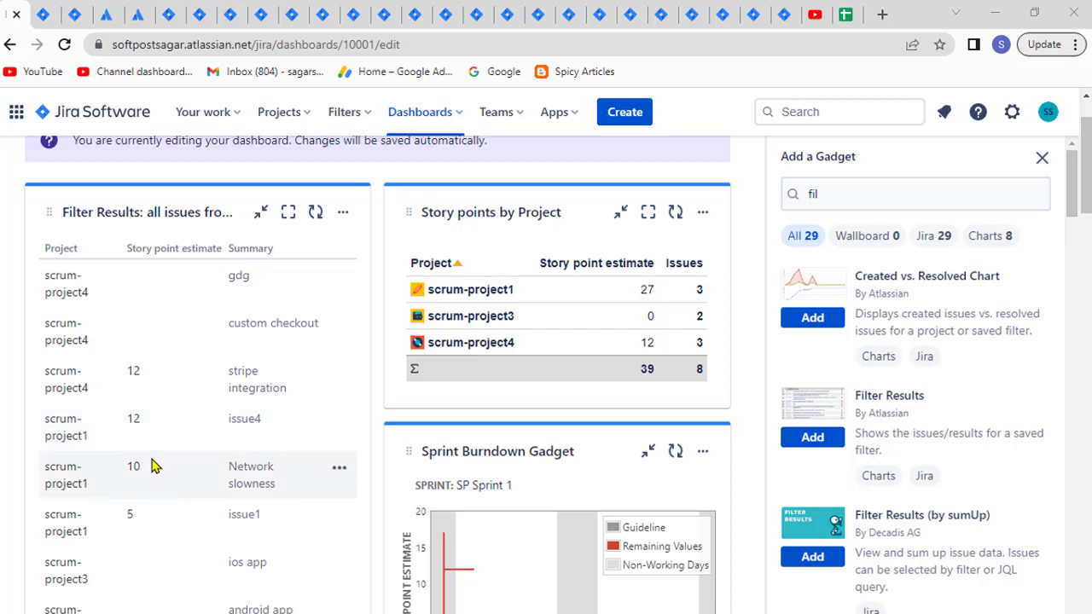
pyautogui.scroll(-2, 151, 463)
pyautogui.scroll(2, 151, 463)
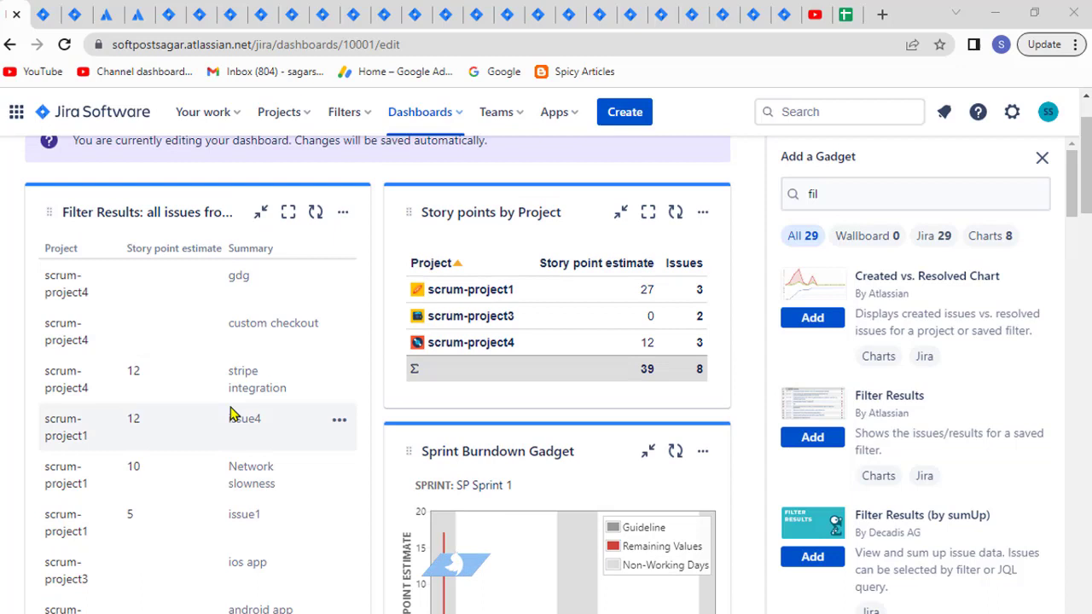
pyautogui.scroll(1, 861, 324)
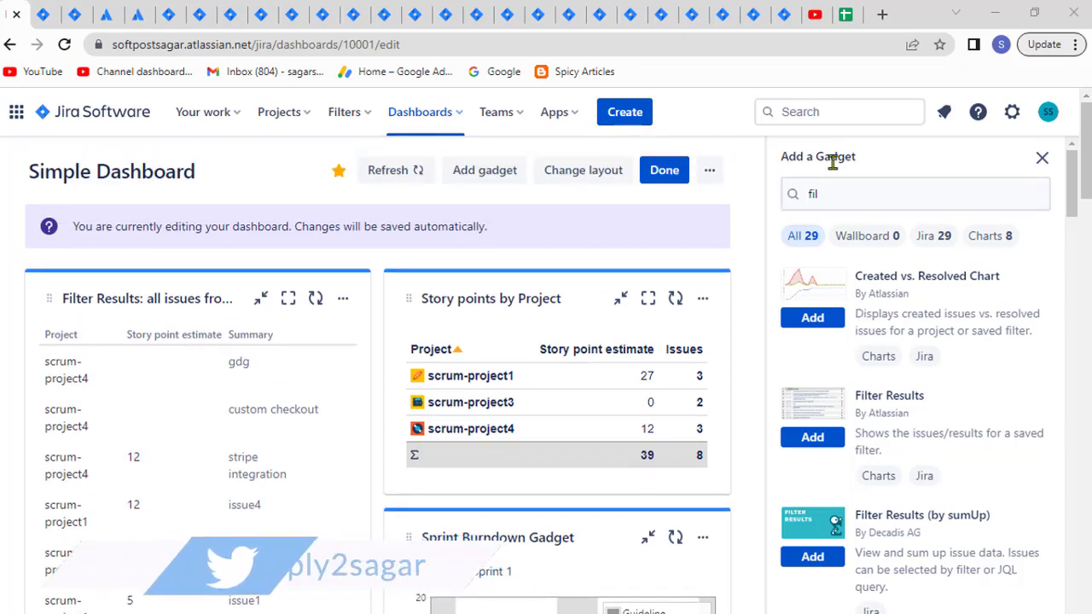
pyautogui.click(1041, 158)
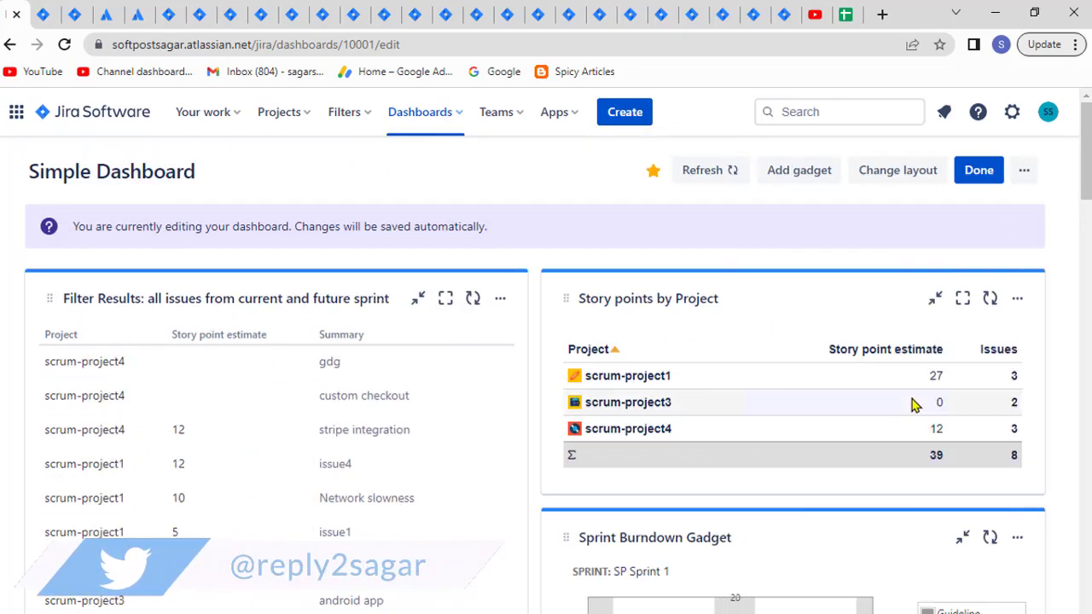
pyautogui.click(978, 169)
# Reopen the gadget catalogue and search it for 'filte' to list Filter Results among 29 matches.
pyautogui.click(972, 171)
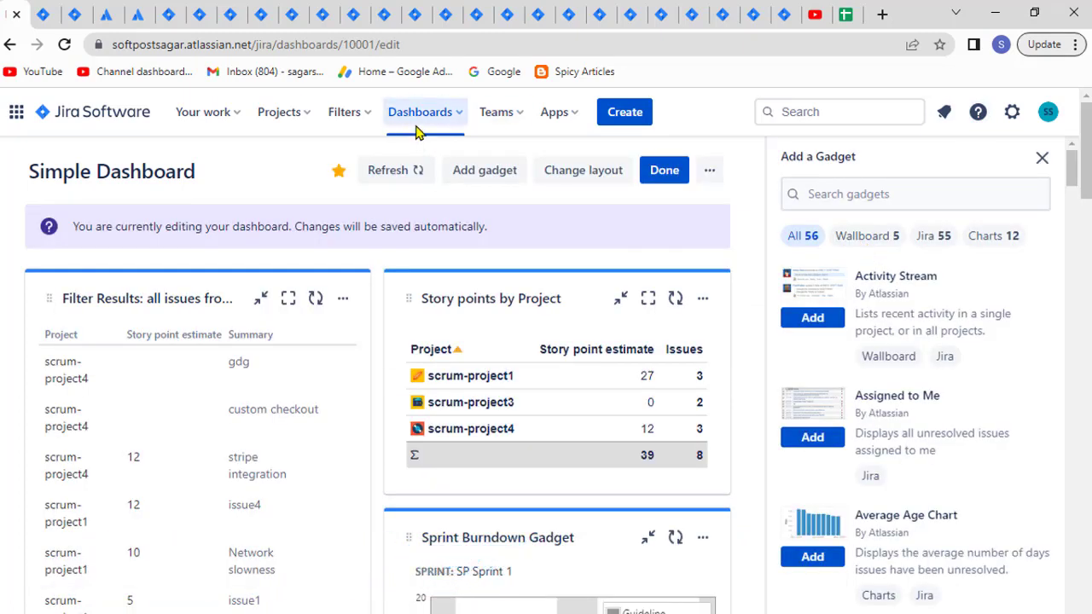
pyautogui.click(938, 196)
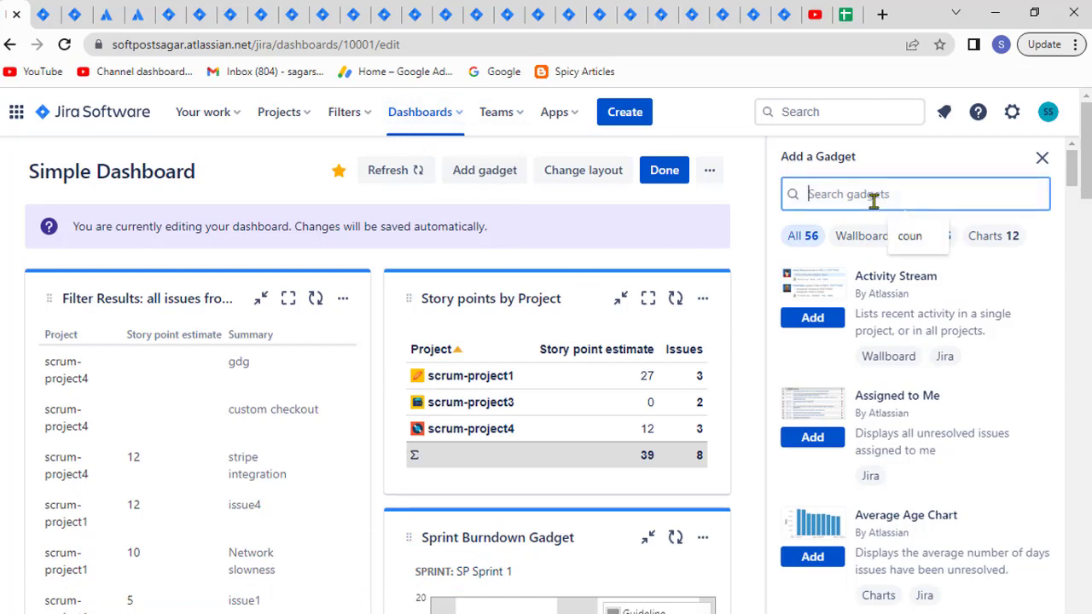
pyautogui.write('filte')
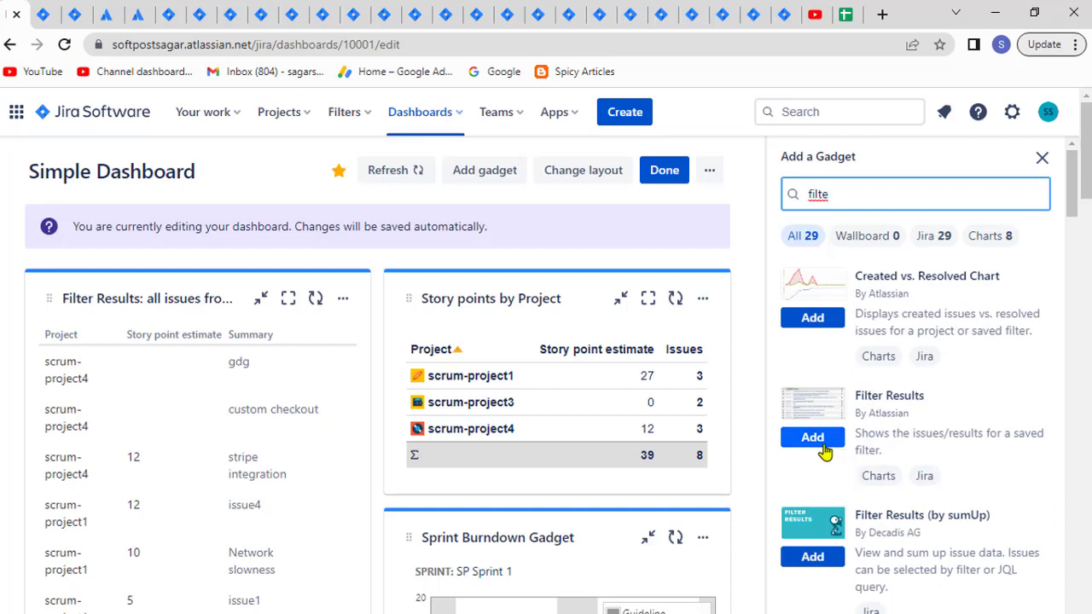
pyautogui.scroll(-2, 112, 359)
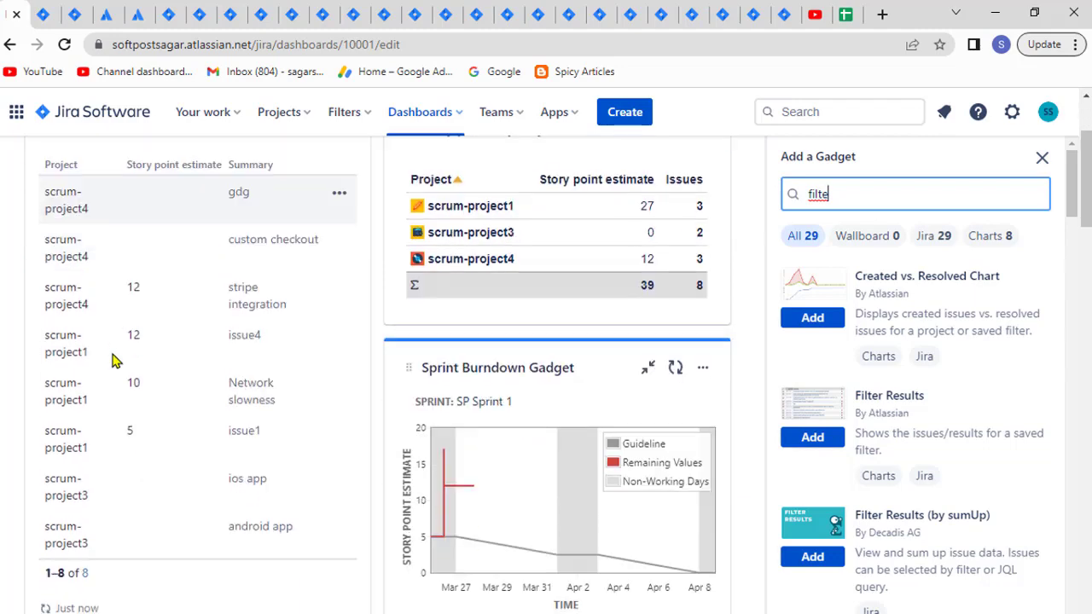
pyautogui.scroll(-2, 115, 360)
pyautogui.scroll(3, 115, 360)
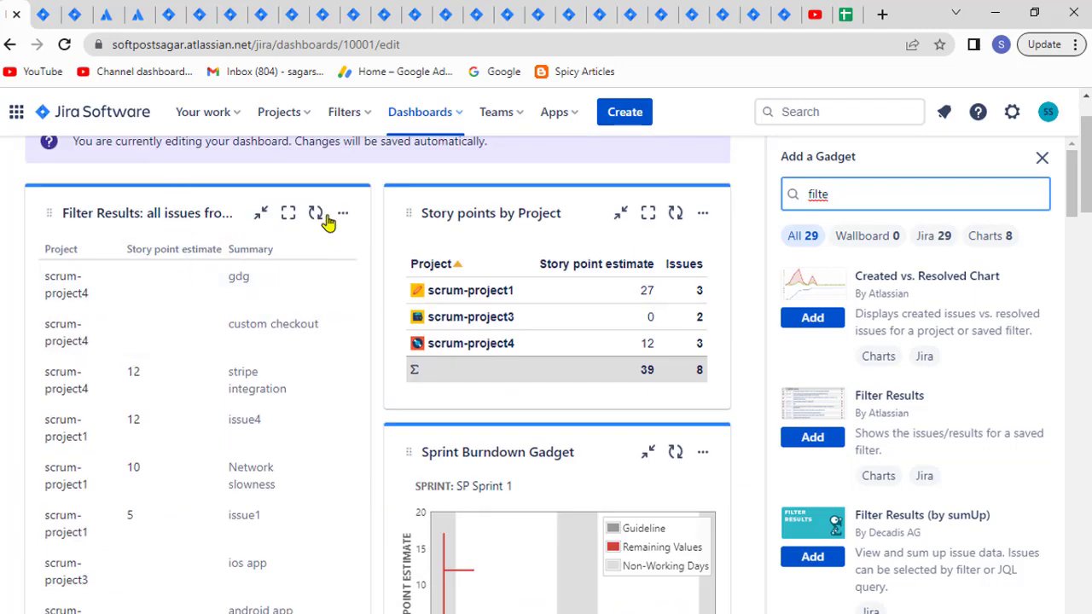
# Configure the Filter Results gadget to review its saved filter, 10 results and three columns.
pyautogui.click(343, 213)
pyautogui.click(165, 325)
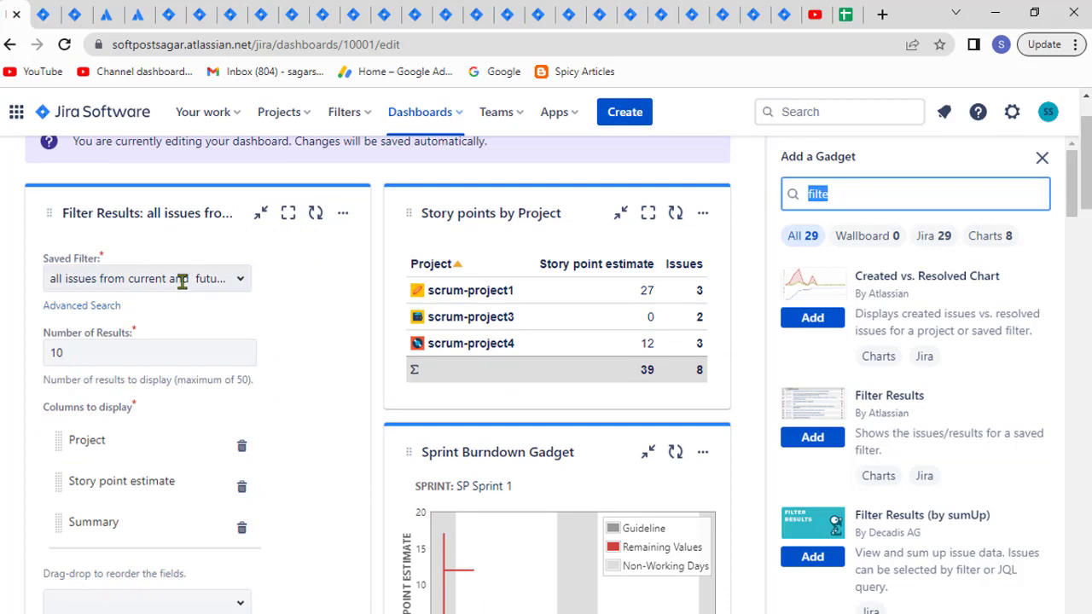
pyautogui.scroll(-1, 102, 350)
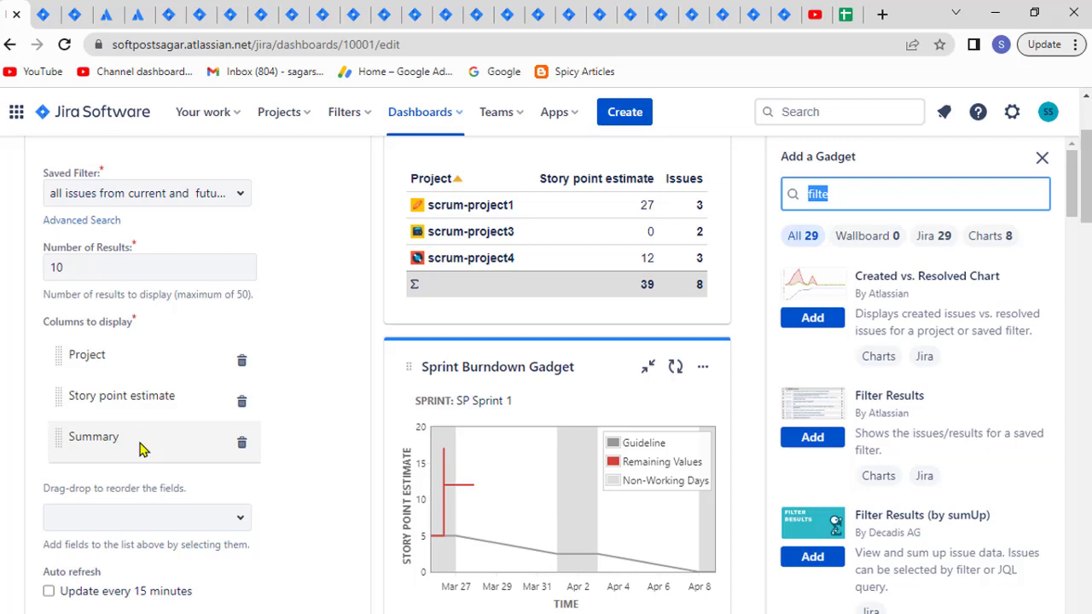
pyautogui.scroll(2, 142, 449)
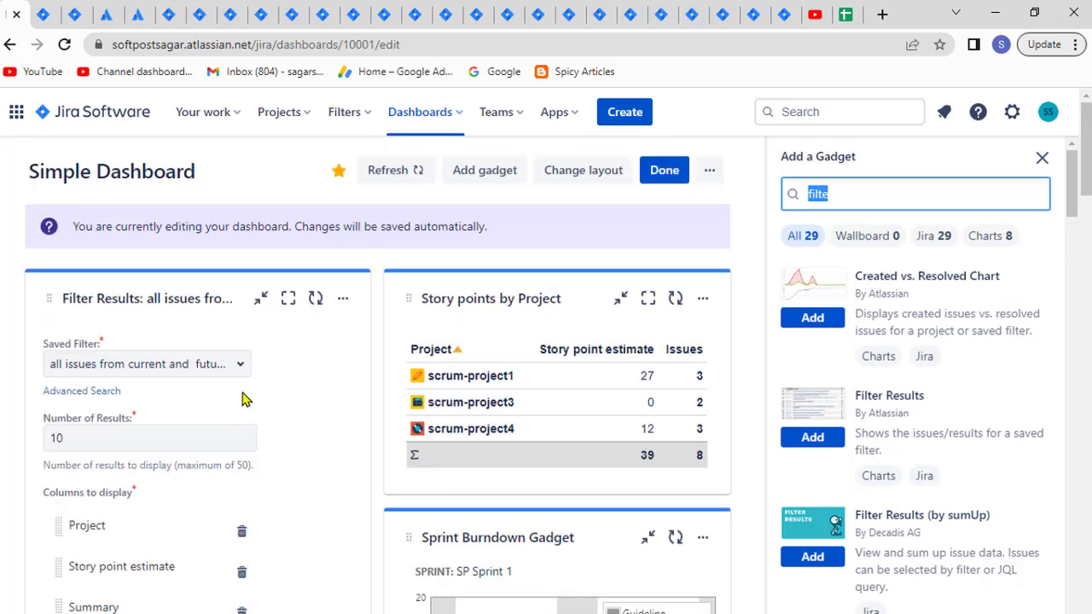
pyautogui.scroll(-1, 226, 507)
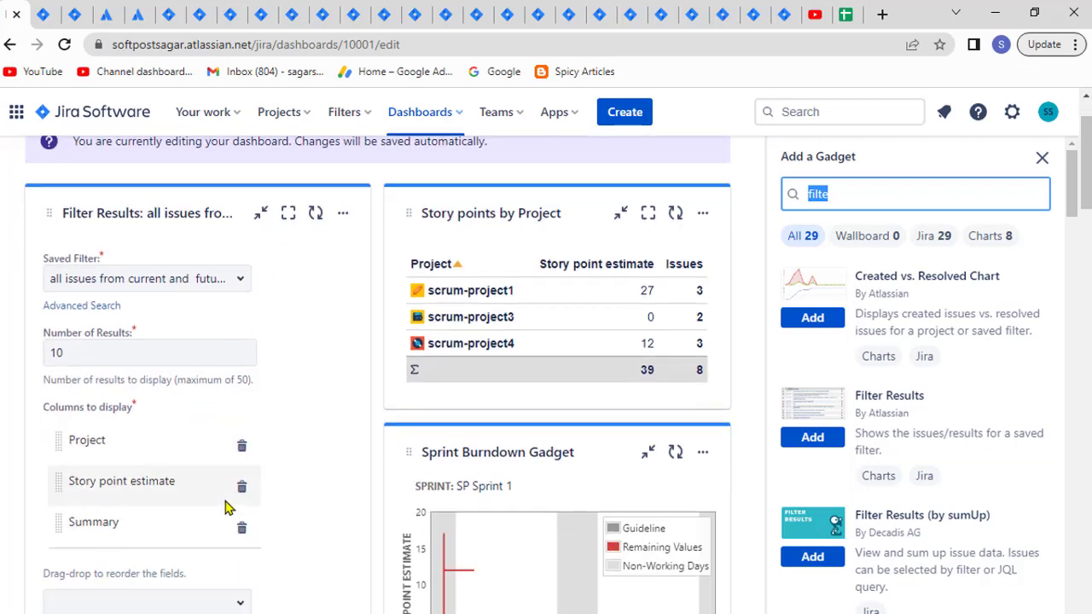
pyautogui.scroll(1, 223, 502)
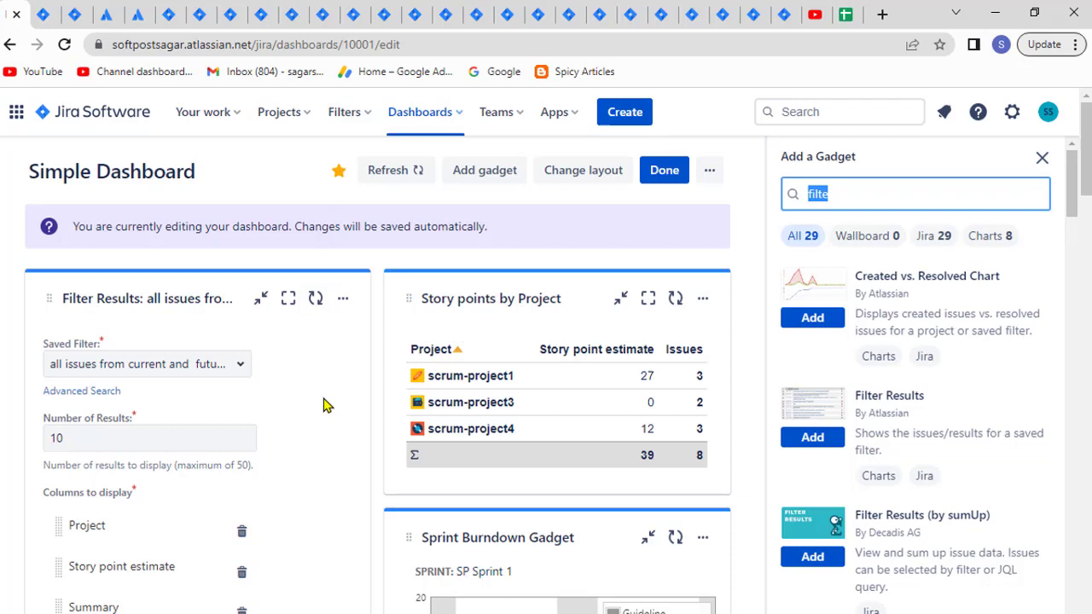
pyautogui.scroll(-4, 324, 404)
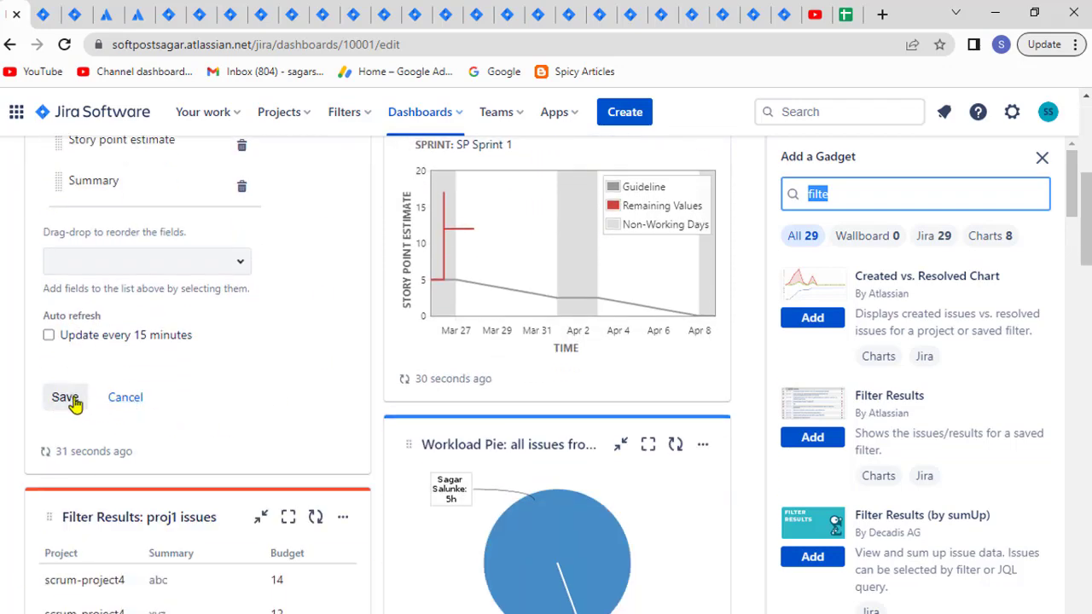
pyautogui.click(65, 396)
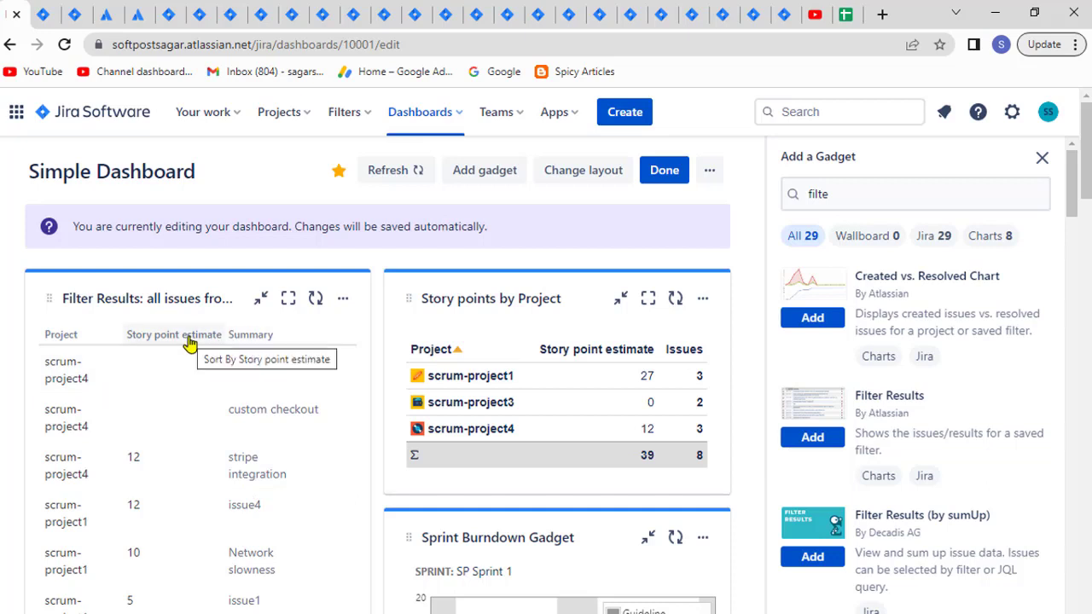
pyautogui.moveTo(196, 370)
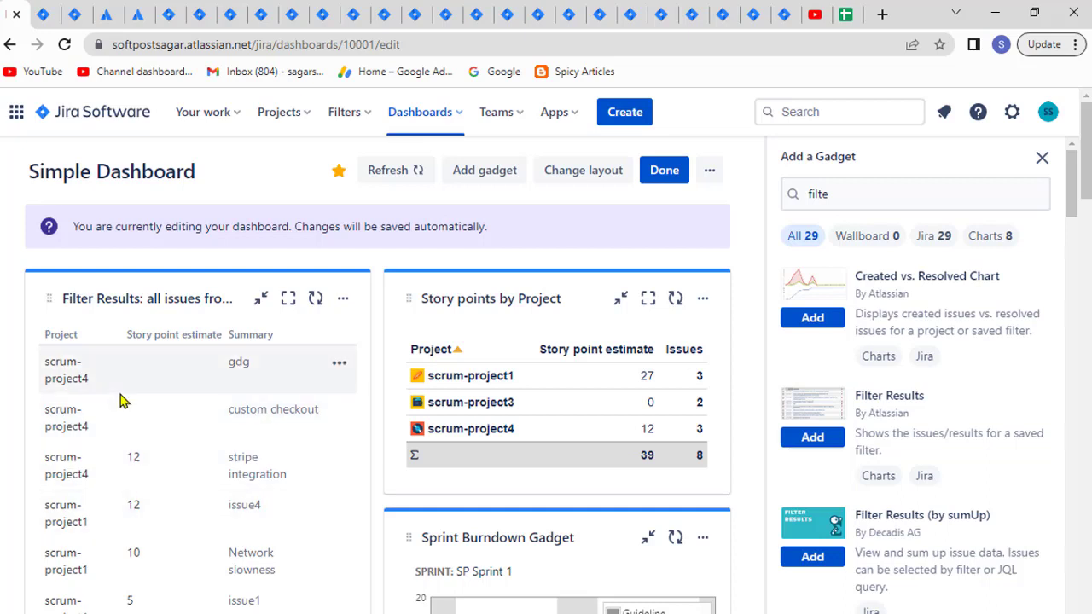
pyautogui.scroll(-1, 124, 495)
pyautogui.scroll(-1, 120, 465)
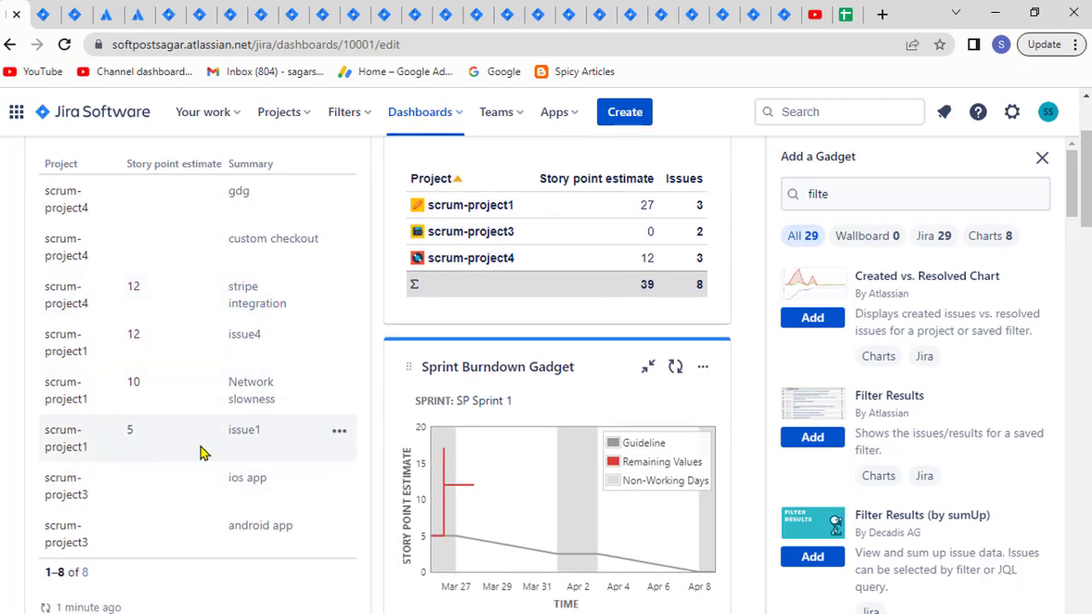
pyautogui.scroll(1, 75, 309)
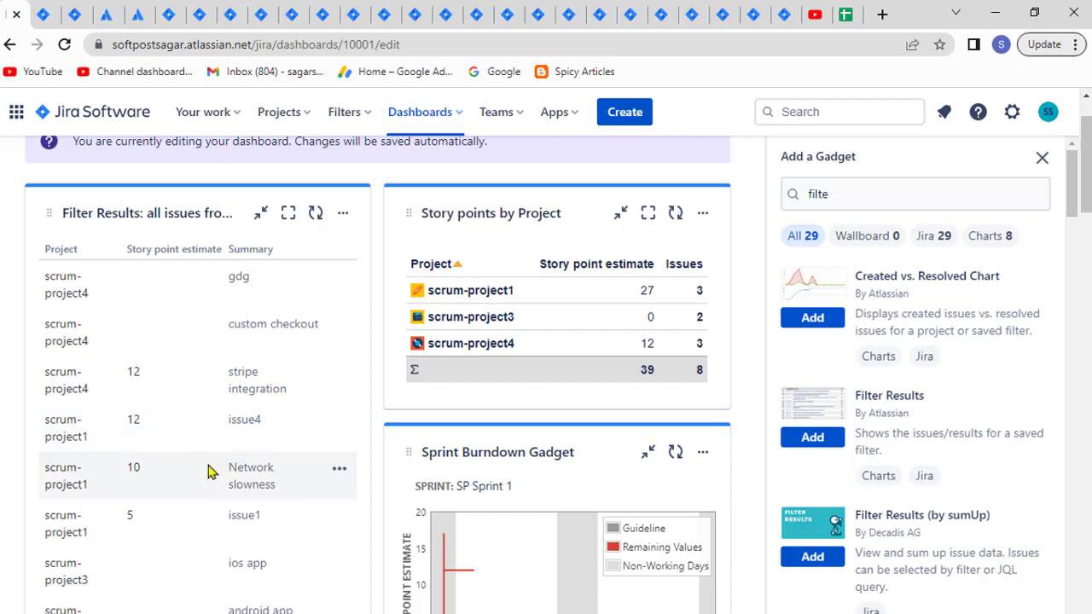
pyautogui.scroll(-1, 207, 472)
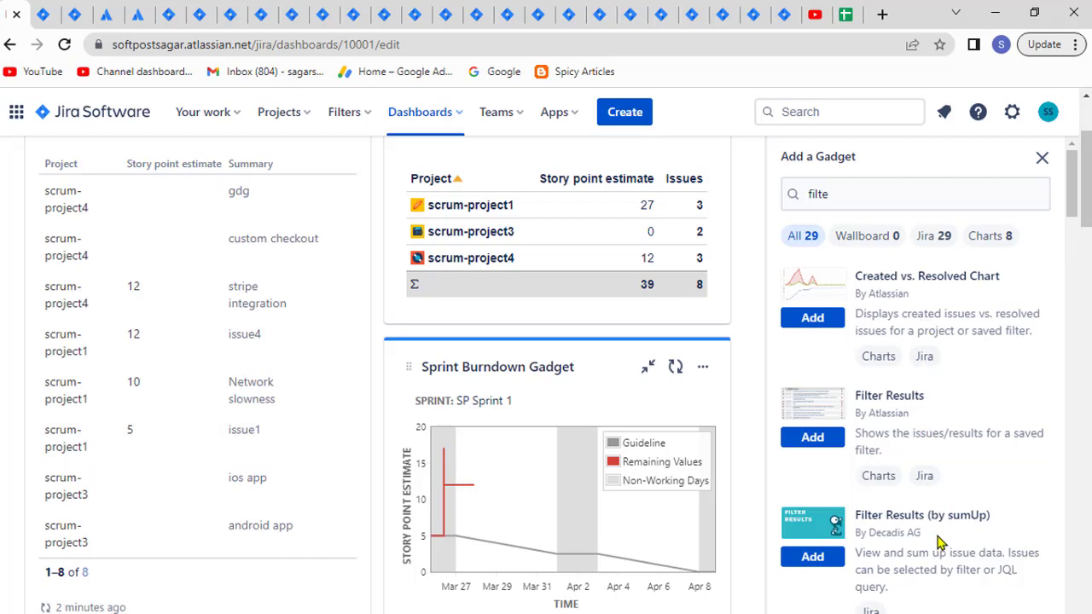
# Replace the gadget search with 'grou' and highlight the author of Grouped Filter Results (by sumUp).
pyautogui.scroll(2, 941, 537)
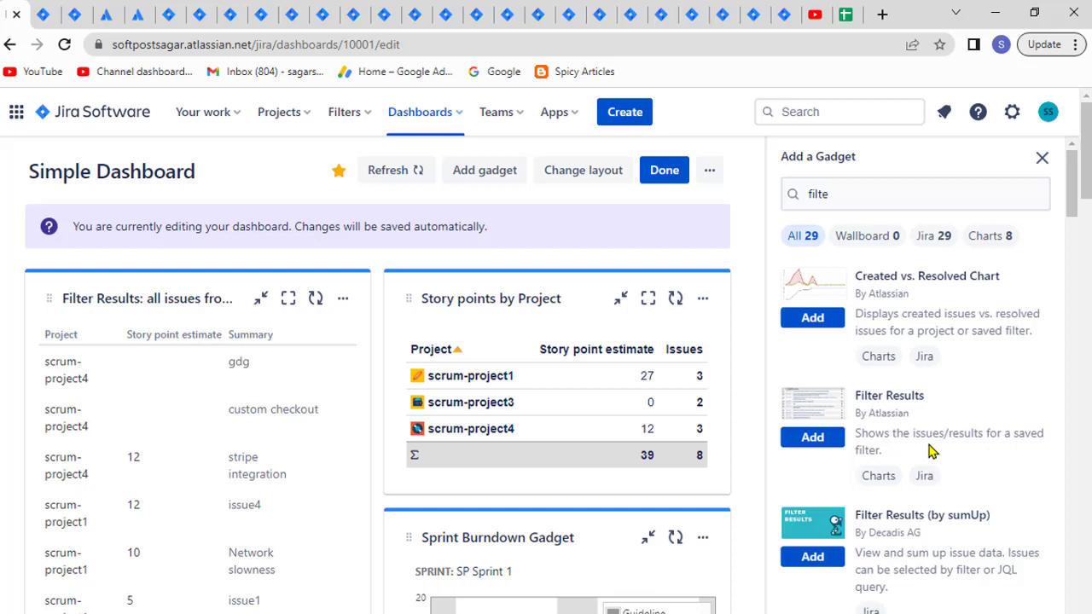
pyautogui.doubleClick(819, 194)
pyautogui.press('BackSpace')
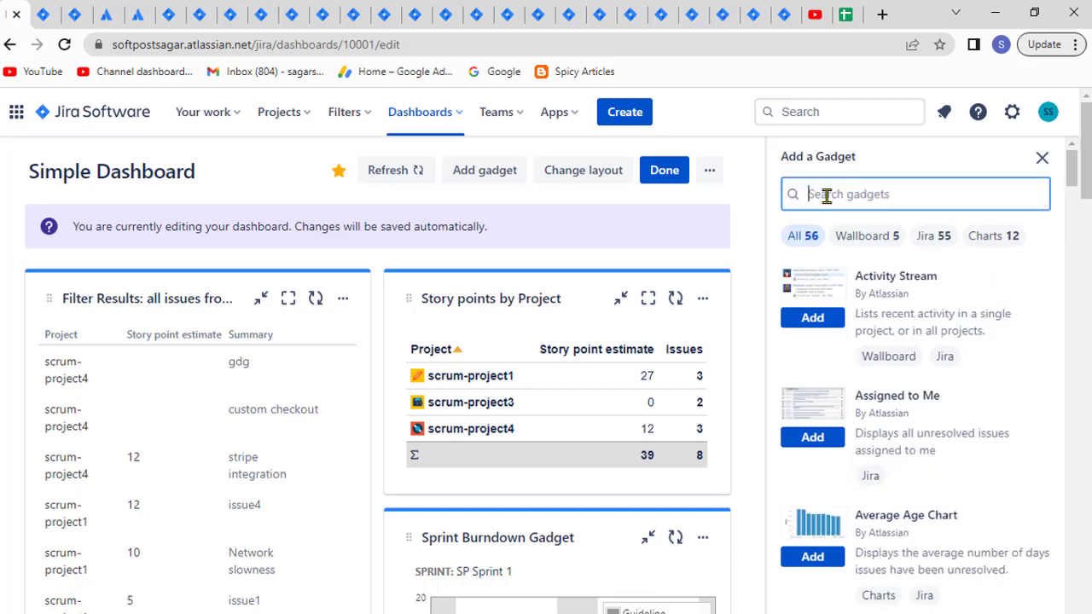
pyautogui.write('grou')
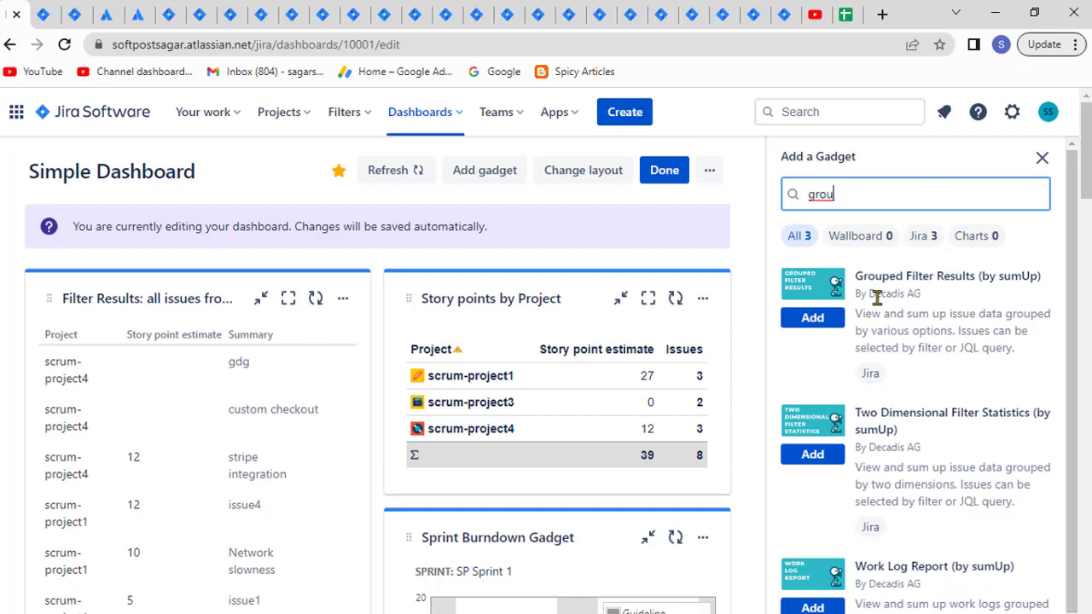
pyautogui.moveTo(924, 295); pyautogui.dragTo(858, 293)
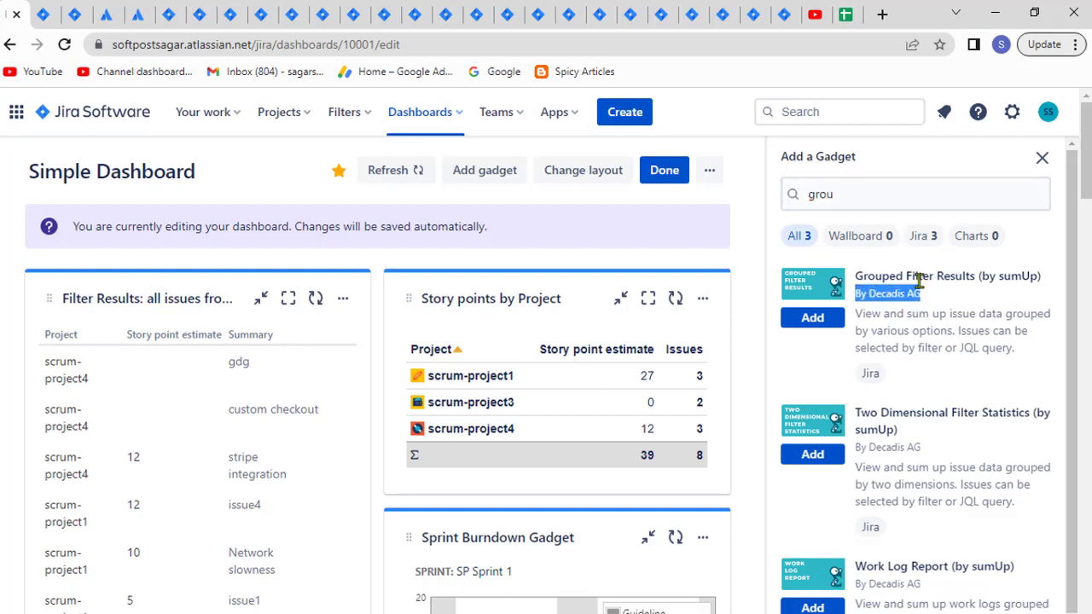
pyautogui.moveTo(852, 293); pyautogui.dragTo(916, 294)
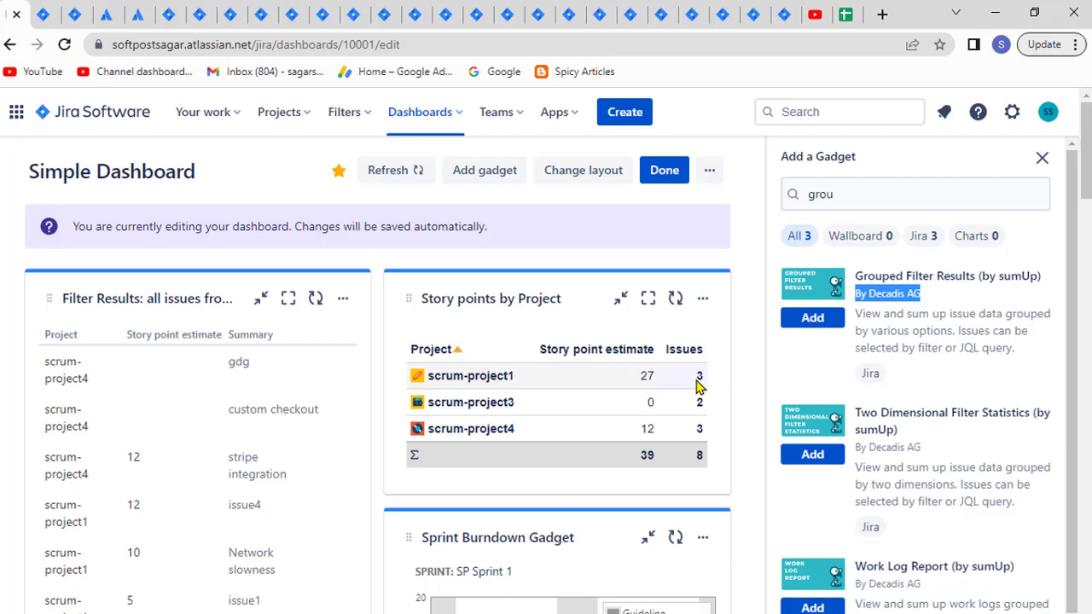
pyautogui.scroll(-1, 647, 375)
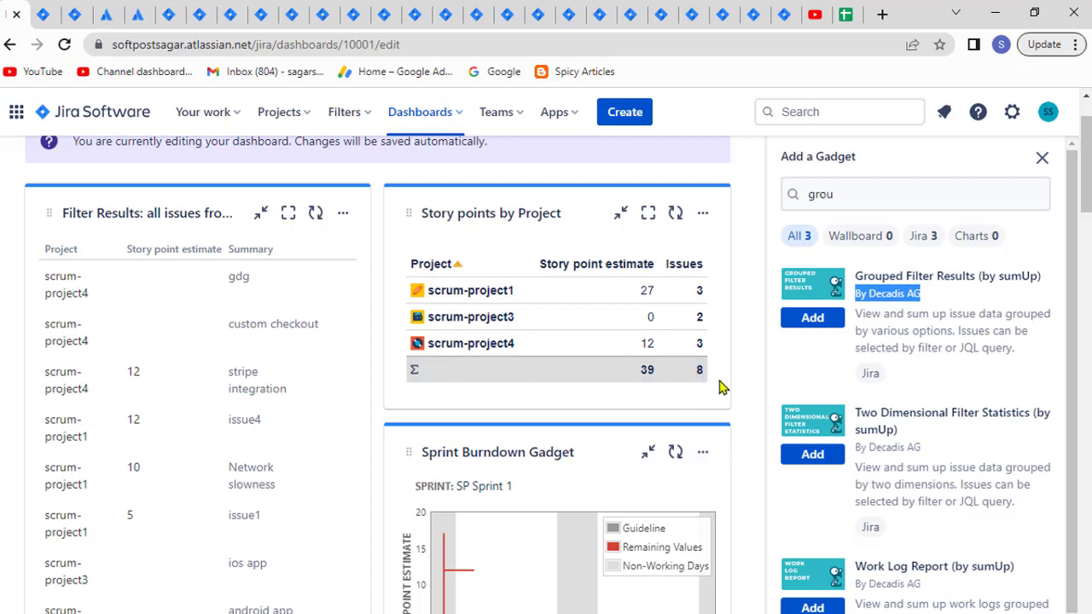
pyautogui.moveTo(682, 380); pyautogui.dragTo(647, 366)
pyautogui.click(658, 397)
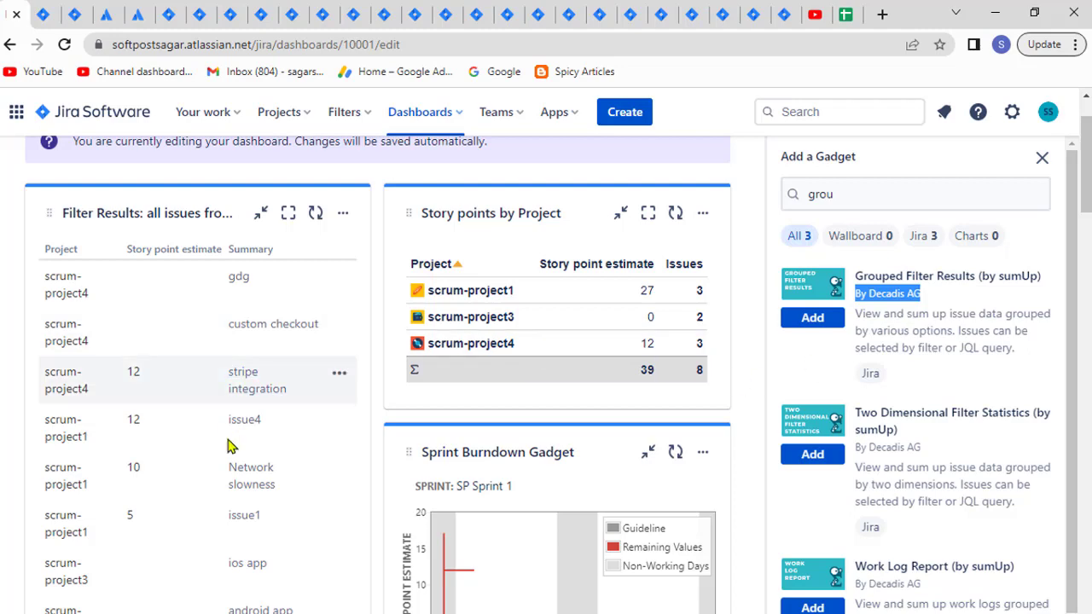
pyautogui.scroll(-3, 195, 553)
pyautogui.scroll(4, 195, 553)
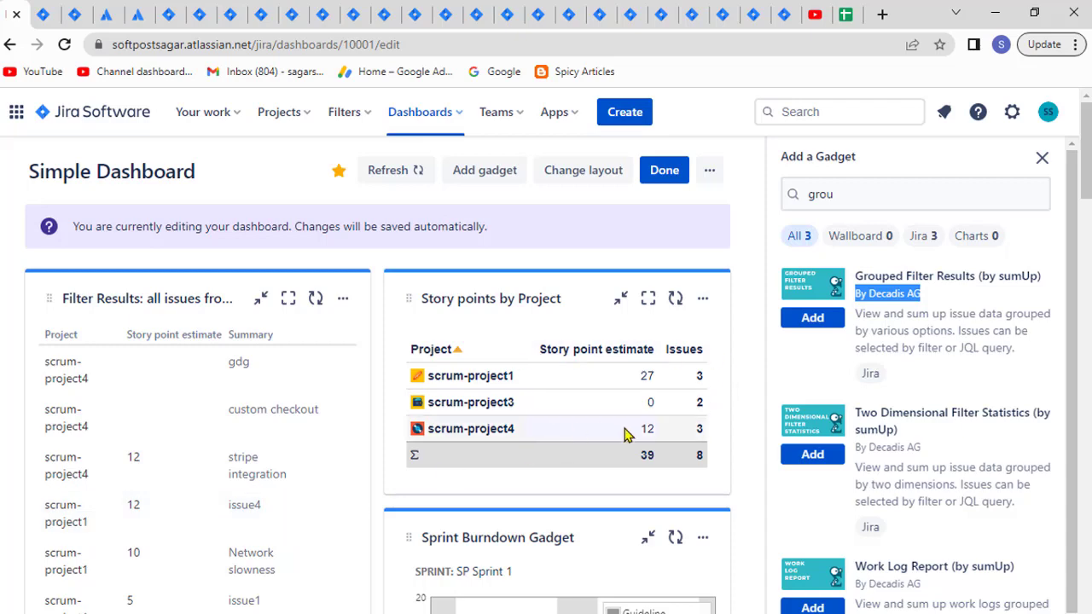
# Switch to the Jira spreadsheet and select the issue data range A1:D11.
pyautogui.click(845, 15)
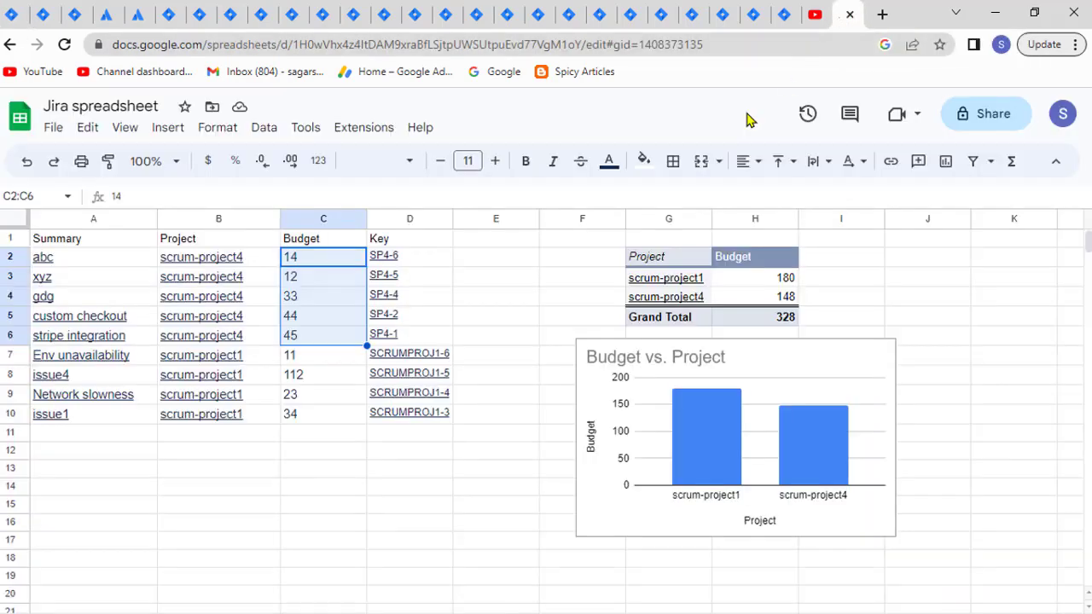
pyautogui.click(351, 487)
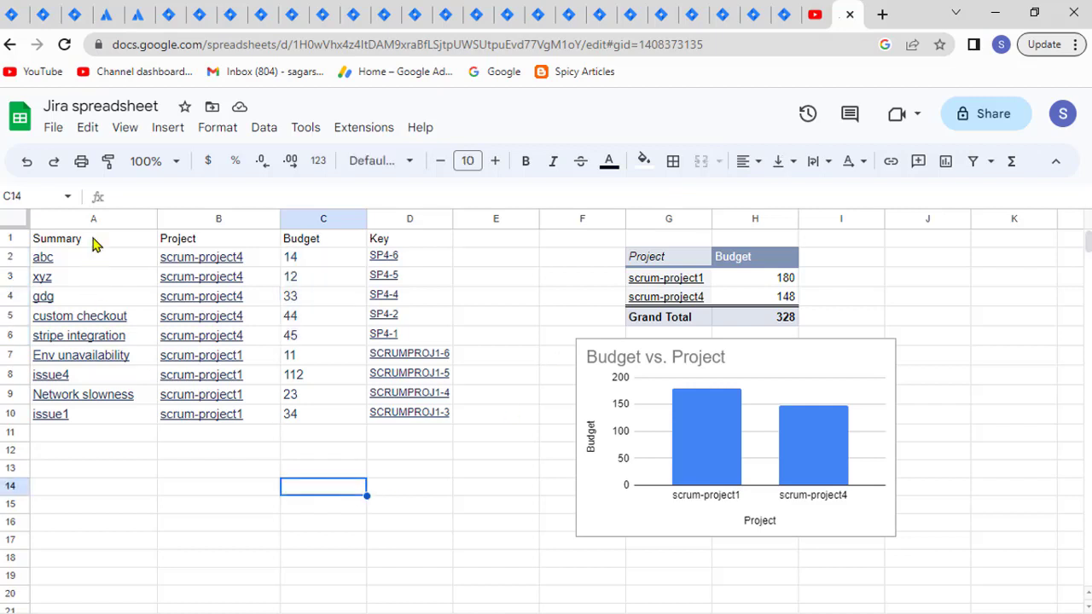
pyautogui.moveTo(93, 243); pyautogui.dragTo(436, 433)
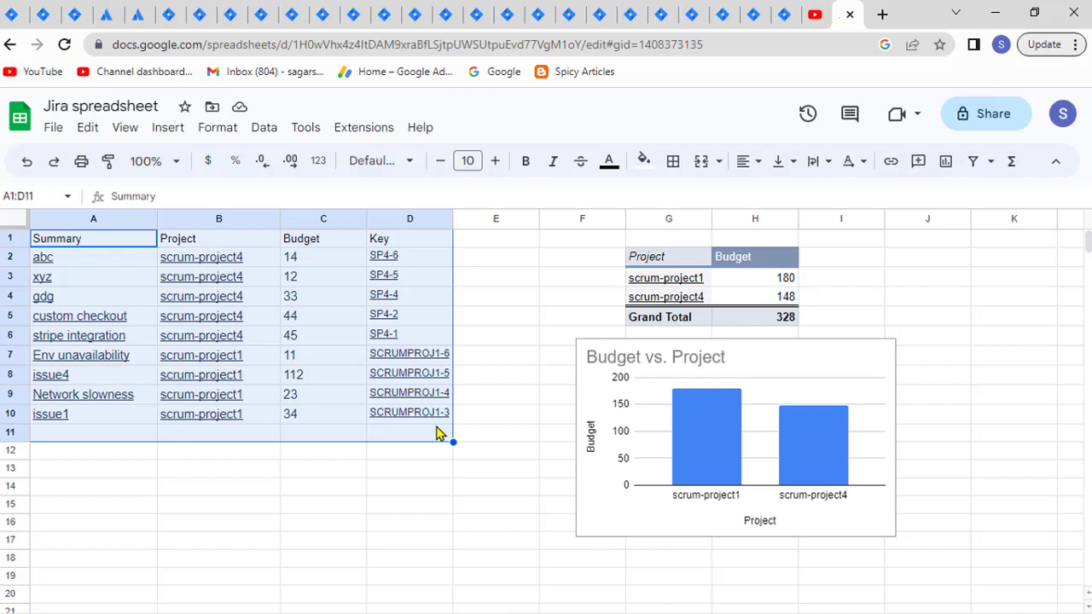
# Highlight the Budget column C, then the Budget by Project pivot table area.
pyautogui.click(510, 422)
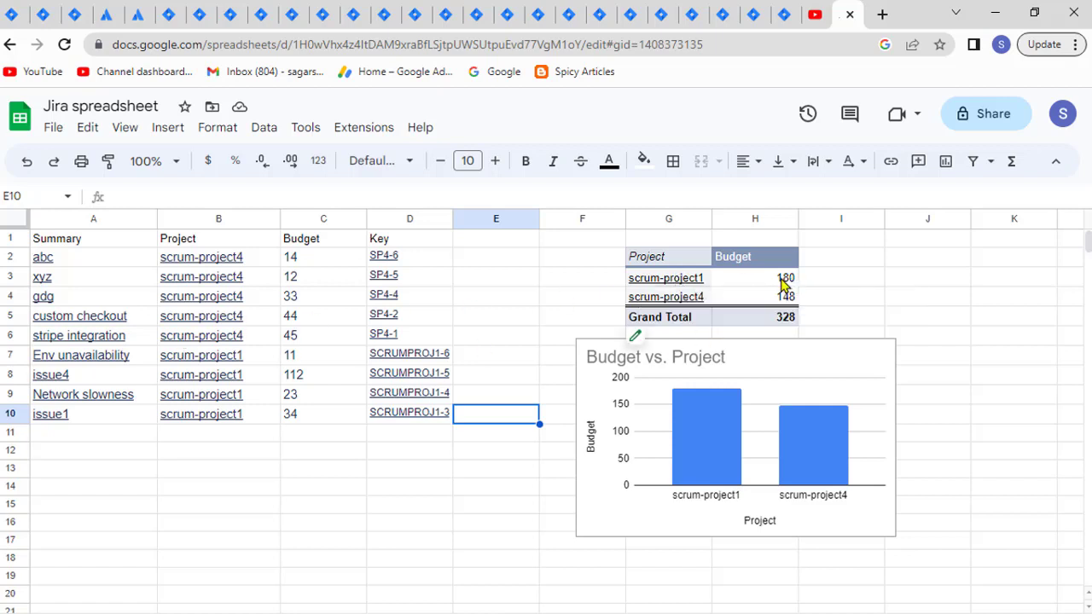
pyautogui.click(312, 218)
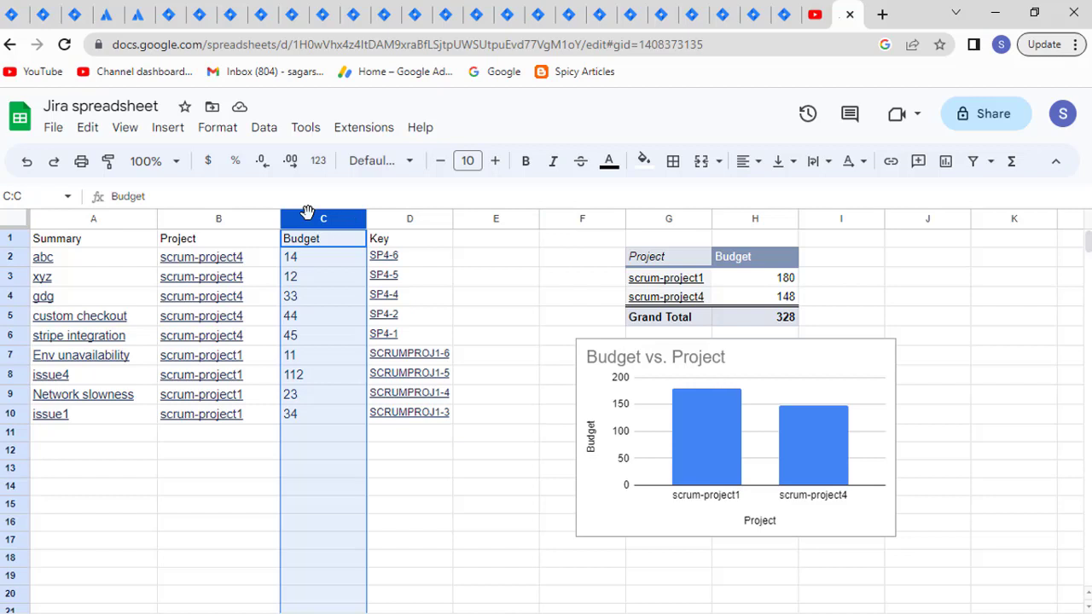
pyautogui.click(914, 235)
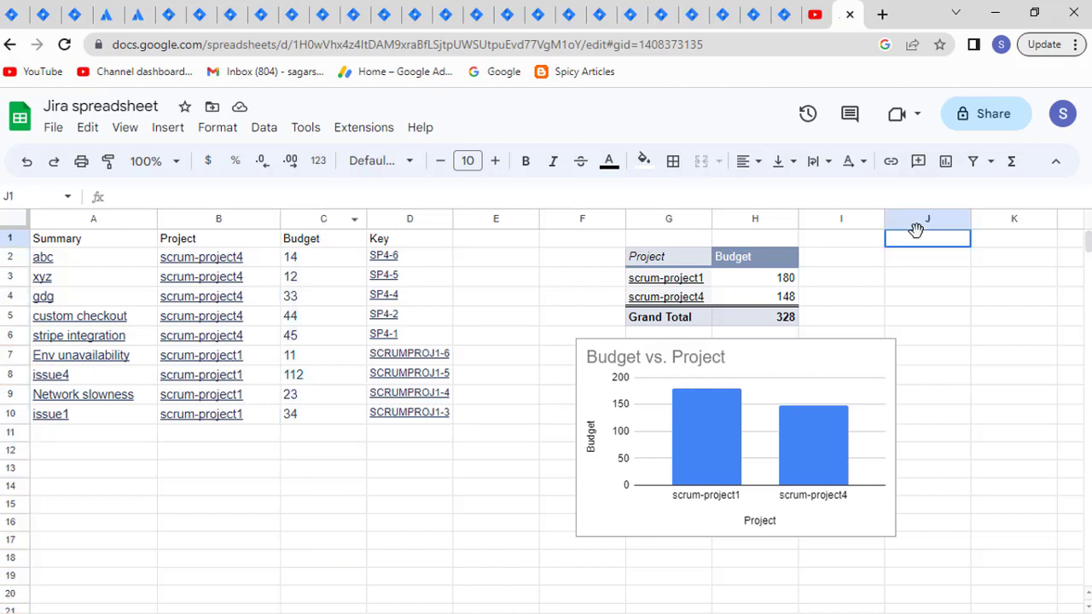
pyautogui.moveTo(609, 238); pyautogui.dragTo(859, 305)
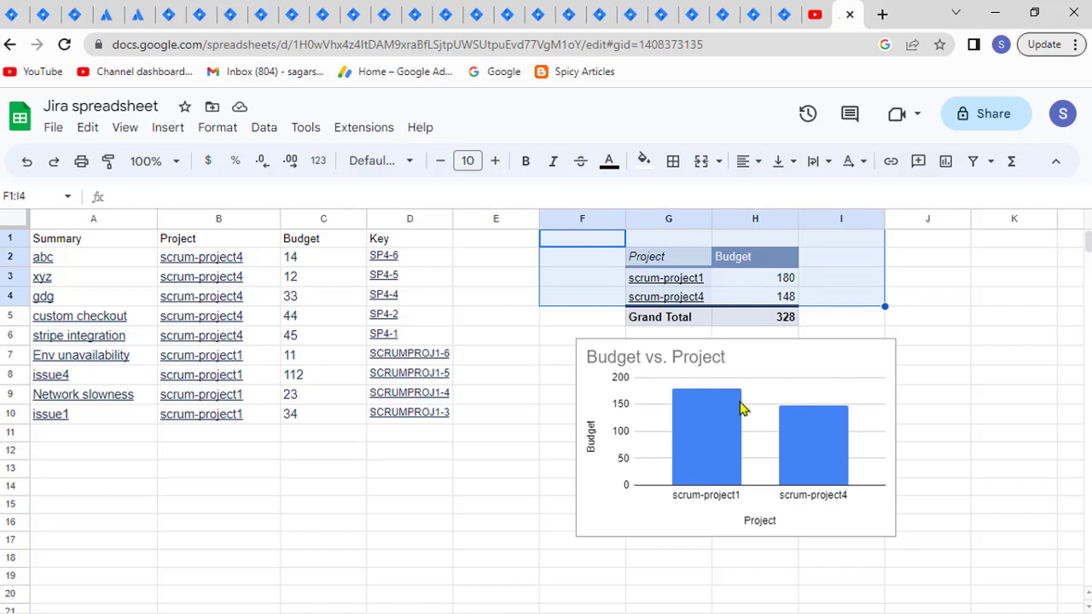
# Switch back to the Jira Simple Dashboard tab with Ctrl+1.
pyautogui.hotkey('ctrl', '1')
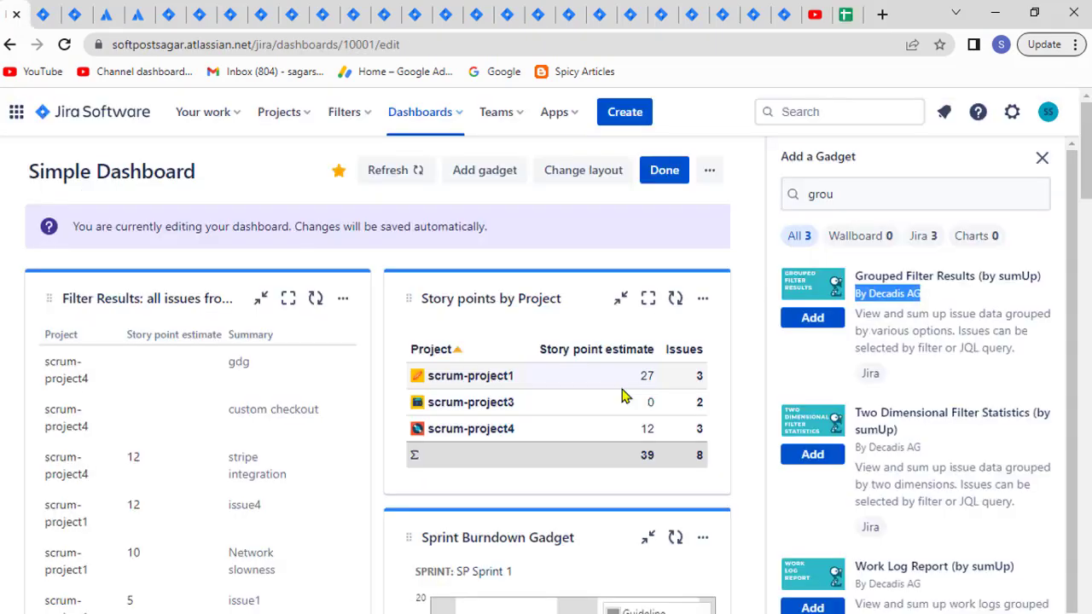